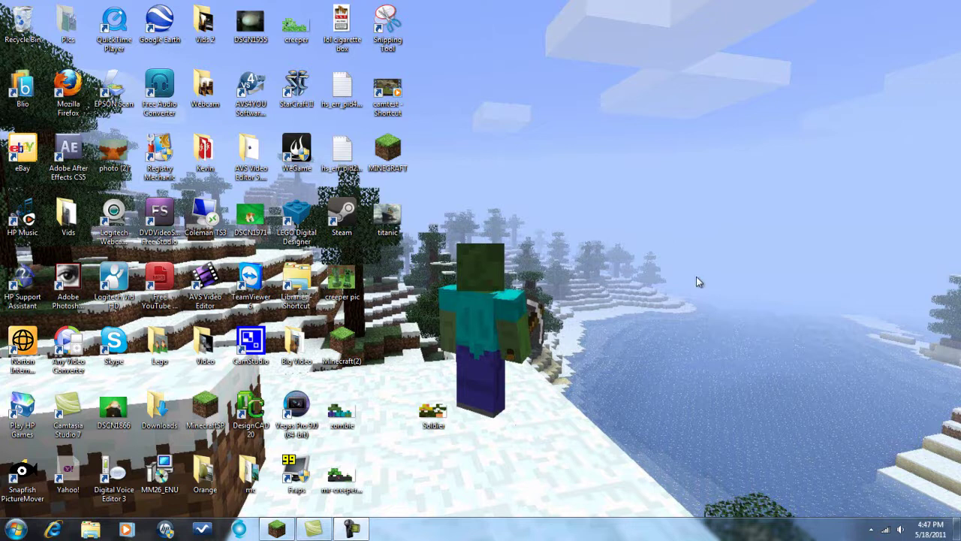
Step: Restore the WeGame client from the hidden background programs and reposition its window on the desktop
left_click(872, 529)
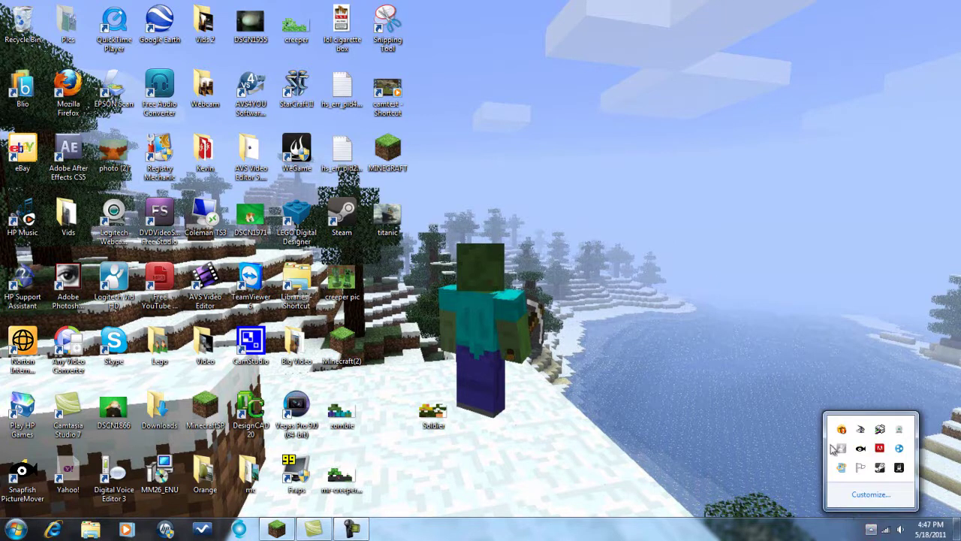
double_click(901, 468)
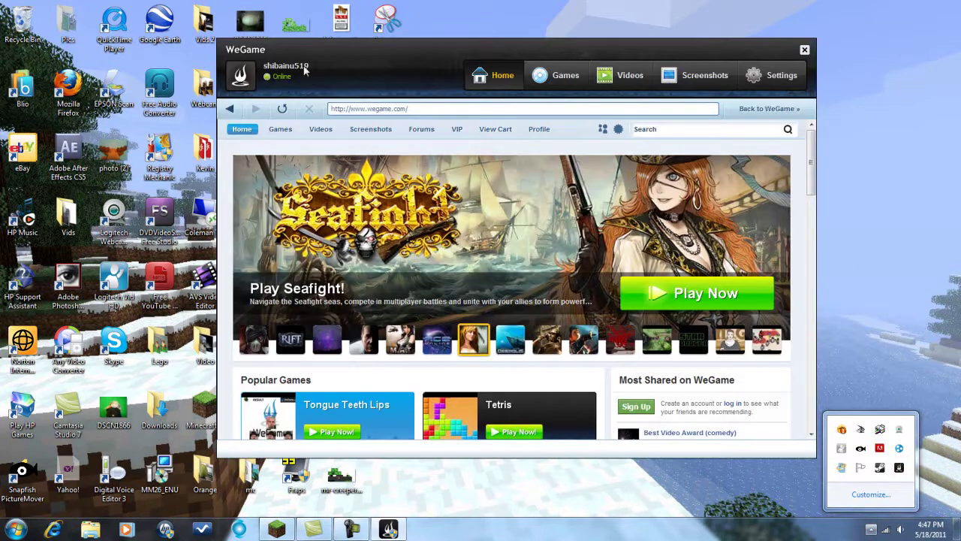
left_click_drag(363, 57, 367, 78)
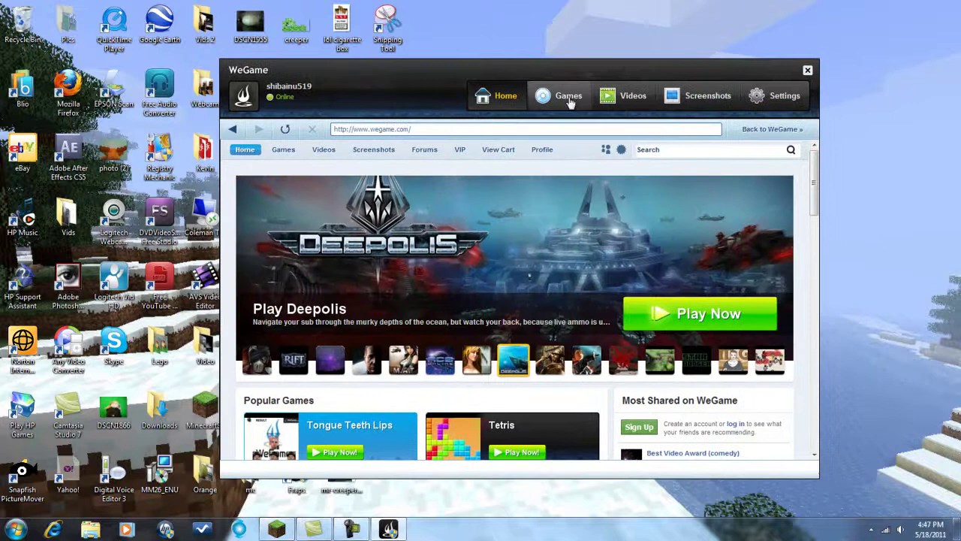
Step: Look through WeGame's games list, recorded videos and screenshots pages
left_click(565, 96)
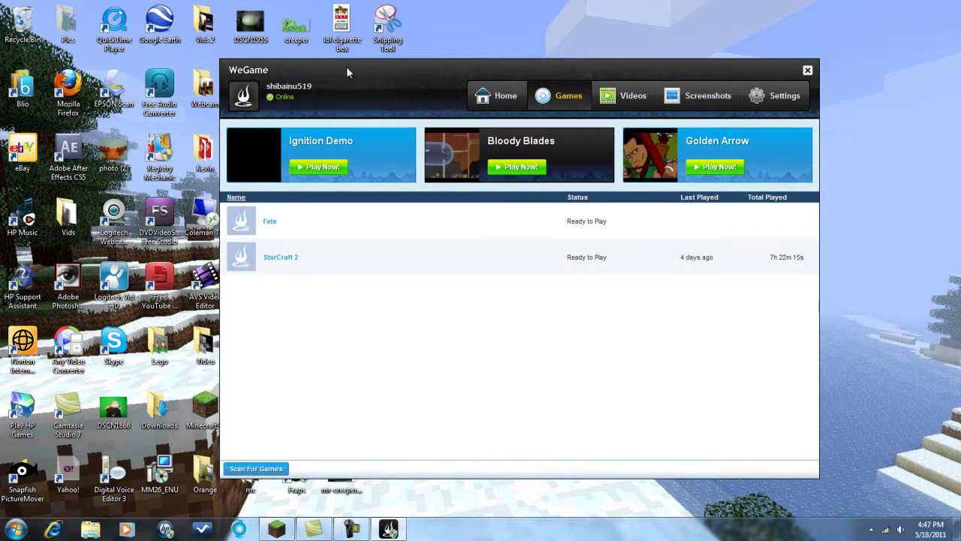
left_click_drag(346, 66, 518, 61)
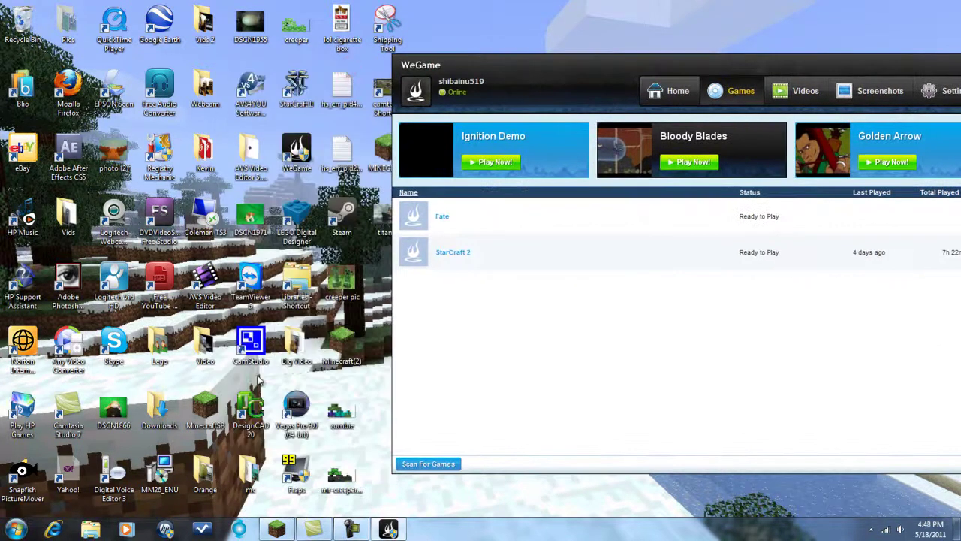
left_click_drag(680, 68, 455, 67)
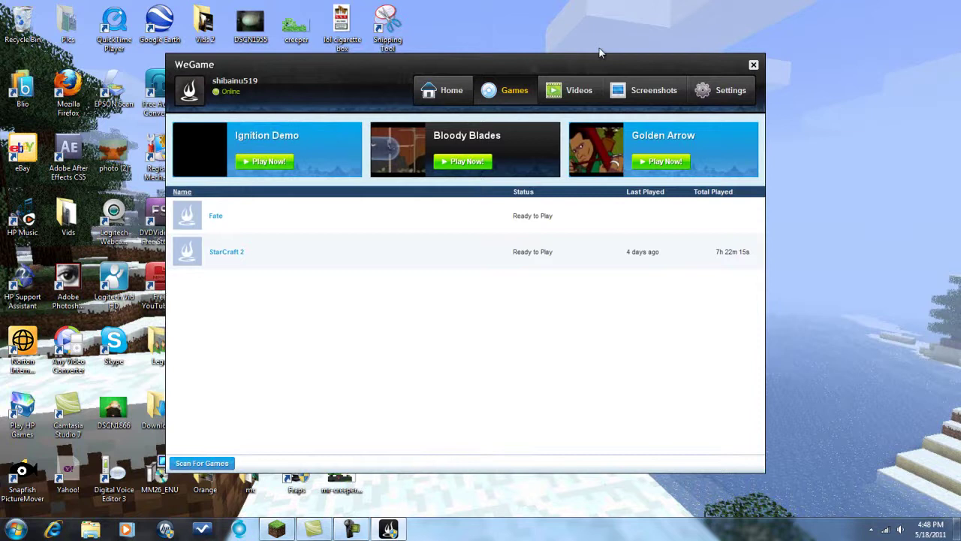
left_click(579, 91)
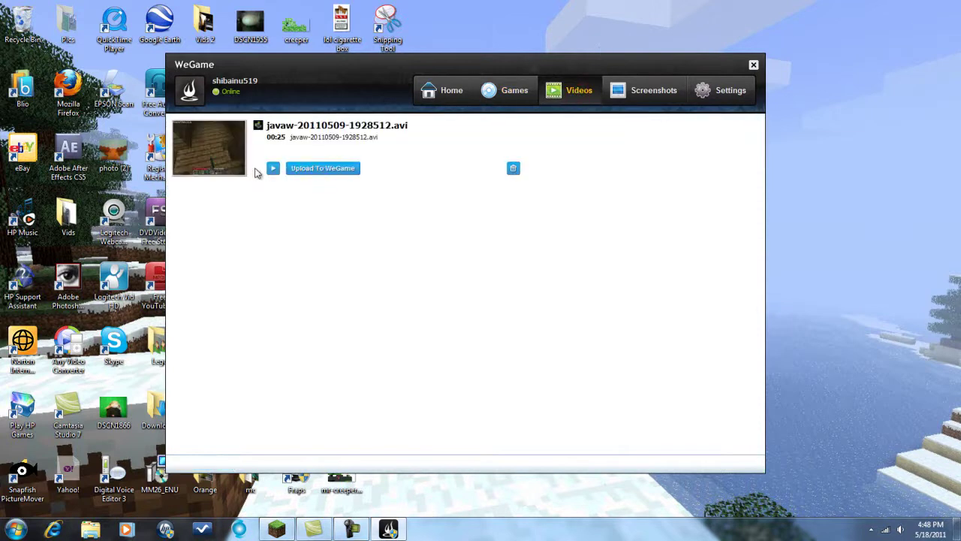
left_click(644, 104)
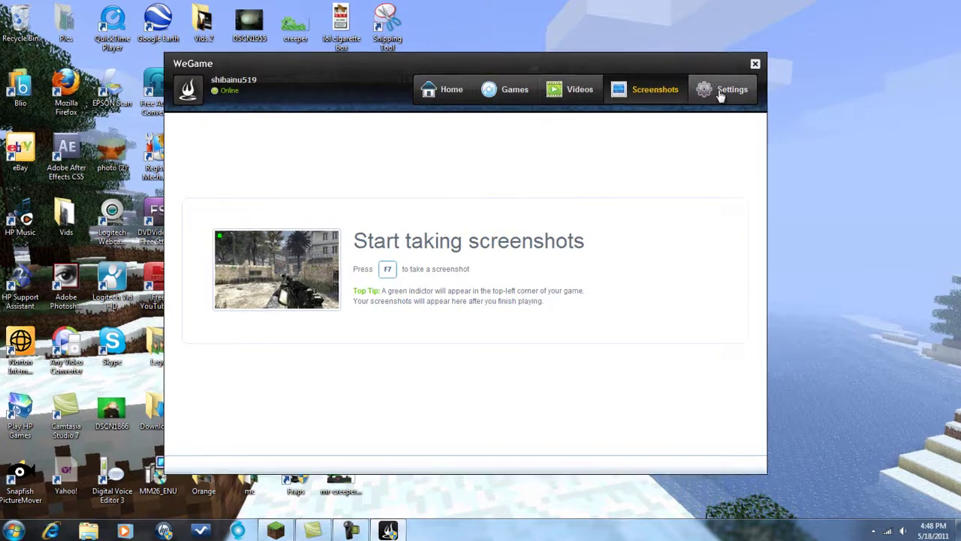
Step: Examine WeGame's video recording settings, including the sound recording and FPS choices, and its screenshot settings
left_click(721, 91)
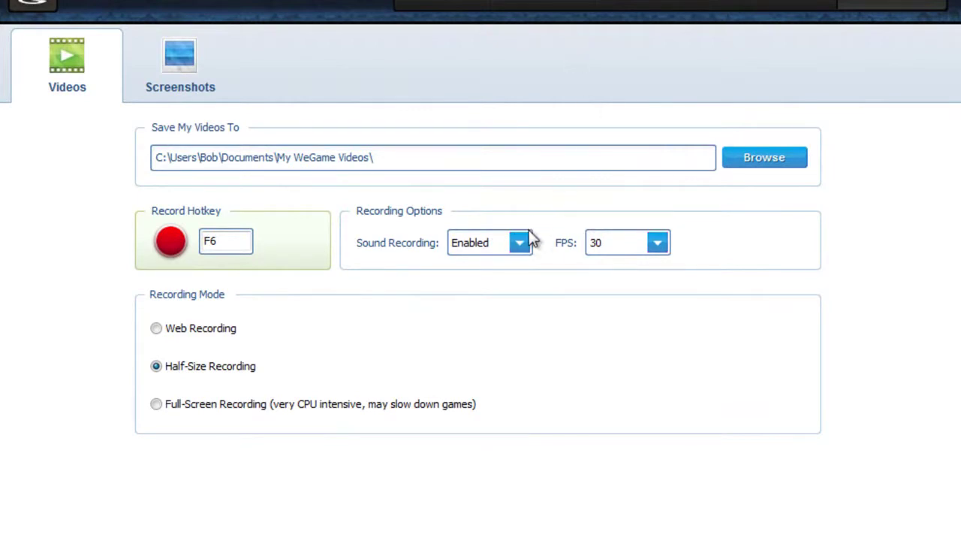
left_click(518, 249)
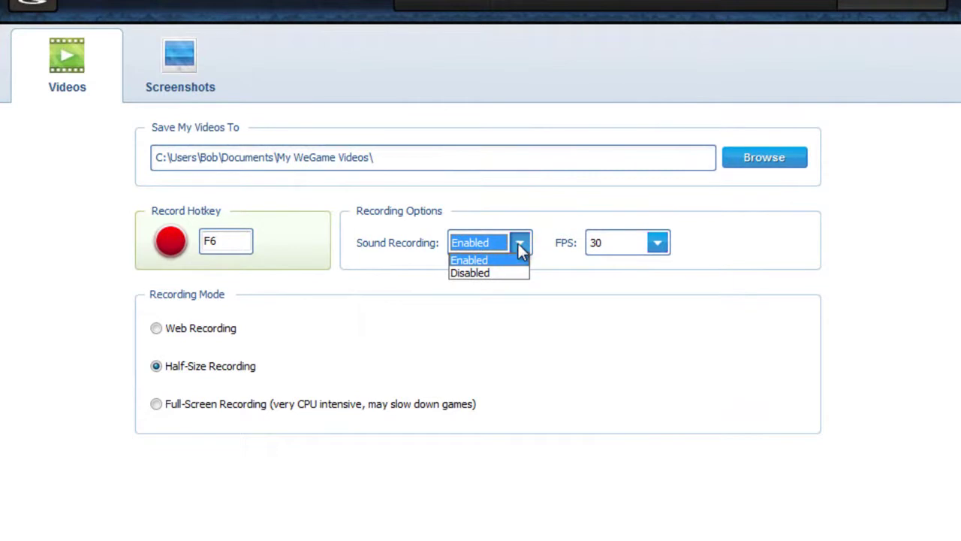
left_click(518, 243)
left_click(658, 242)
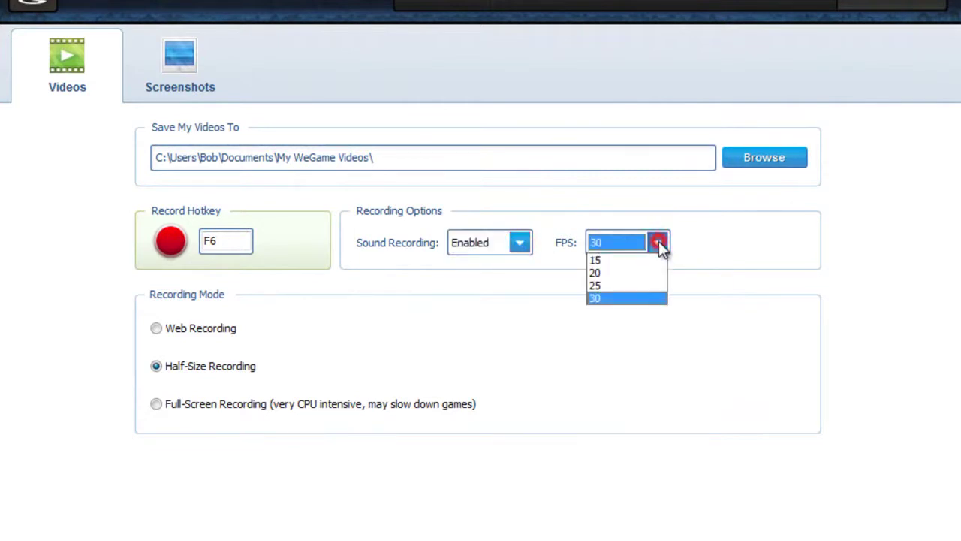
left_click(659, 242)
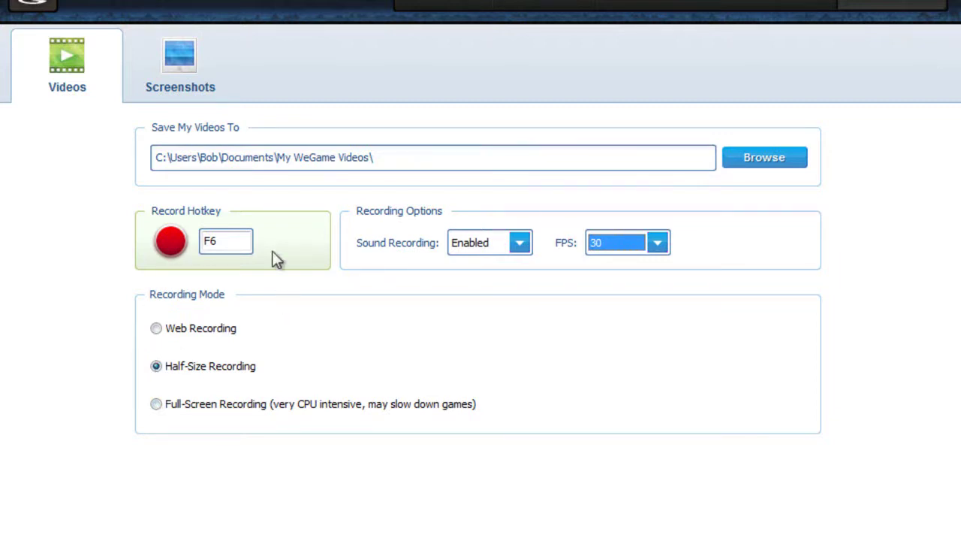
left_click(208, 88)
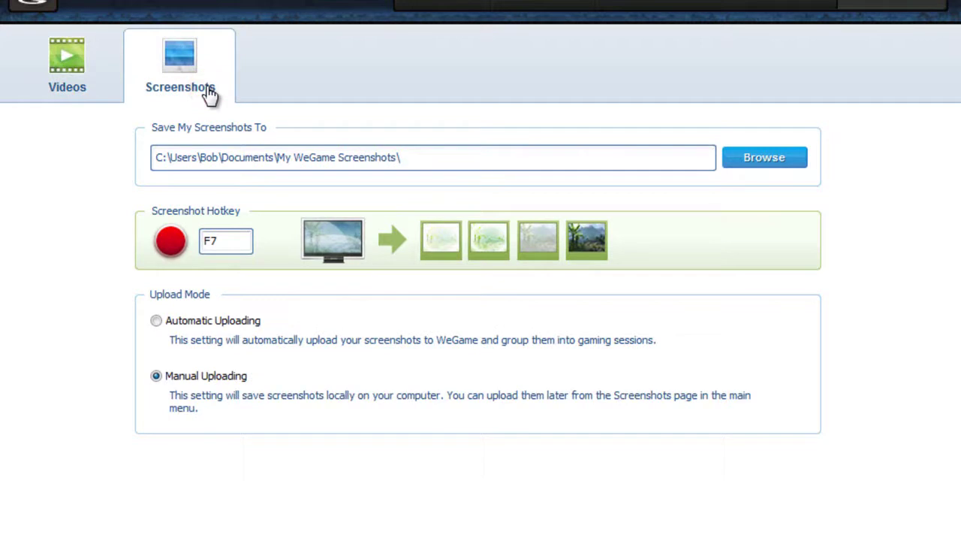
left_click(61, 67)
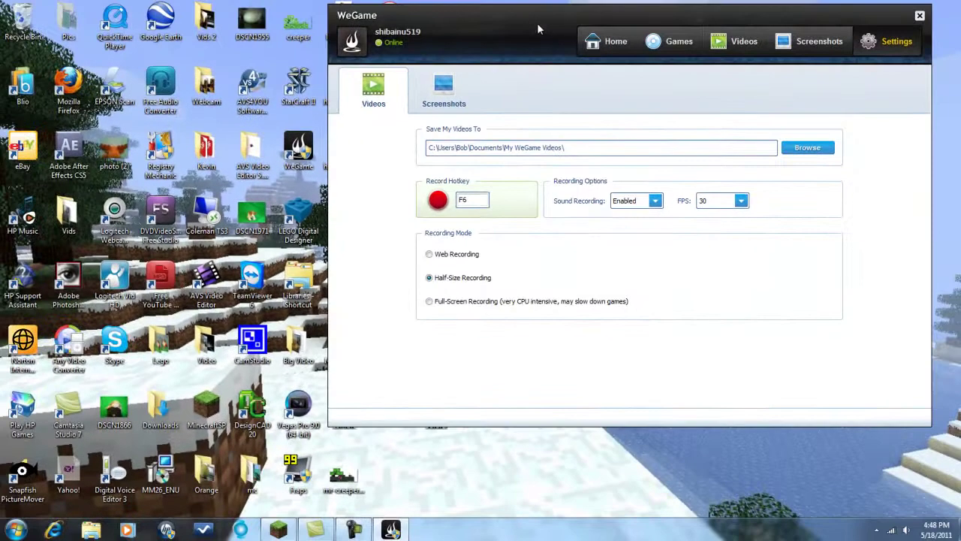
Step: Go back to the games list, then close the WeGame window and its notification balloon
left_click(663, 45)
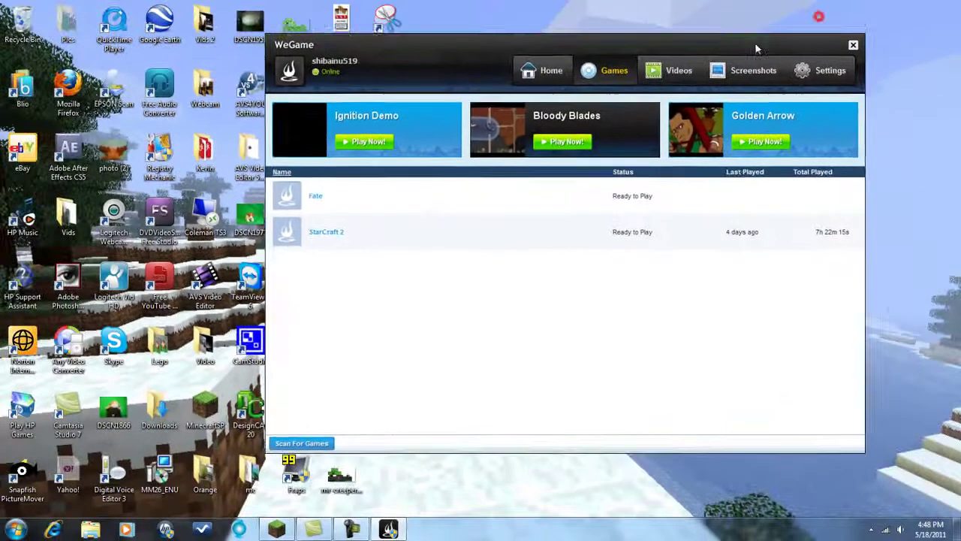
left_click_drag(756, 48, 710, 59)
left_click(806, 56)
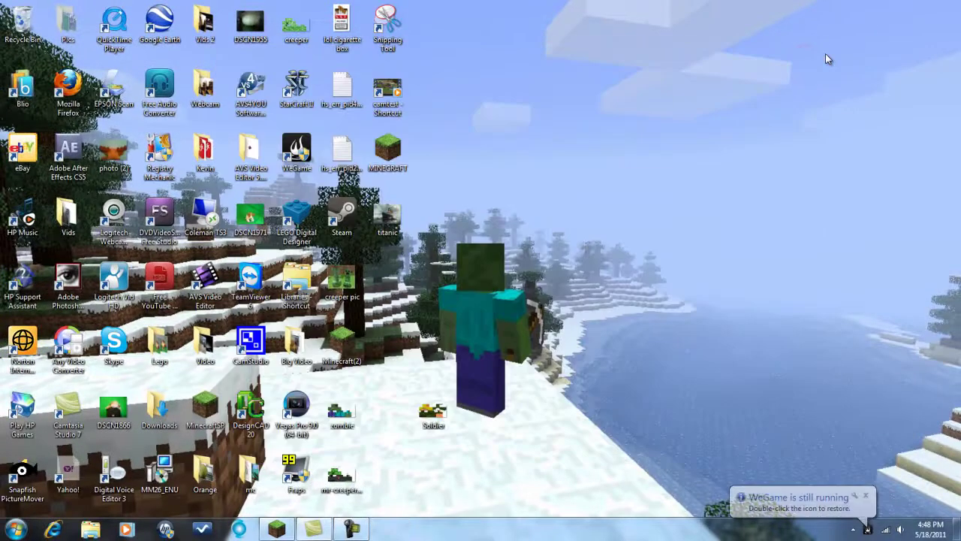
left_click(863, 496)
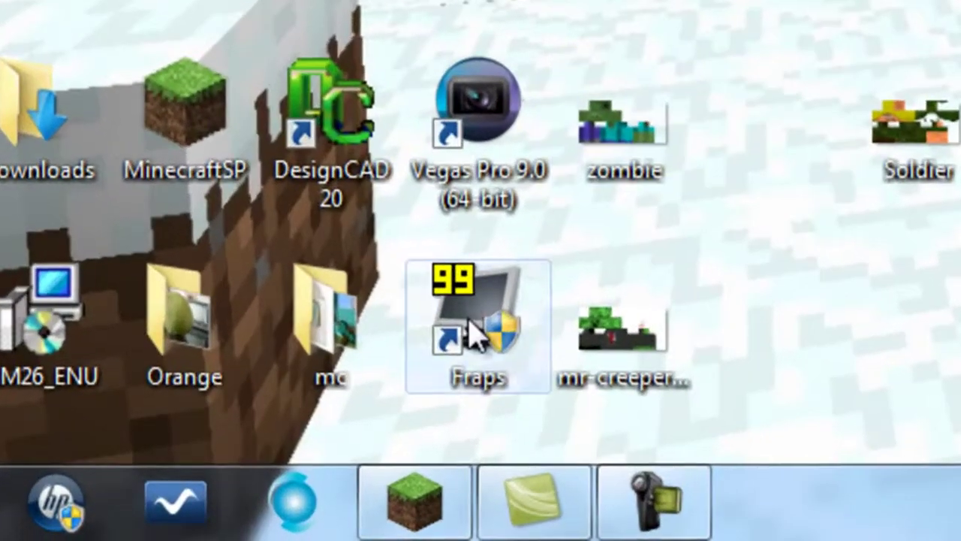
Step: Launch Fraps, look over its general and FPS settings, and minimize its window
double_click(472, 330)
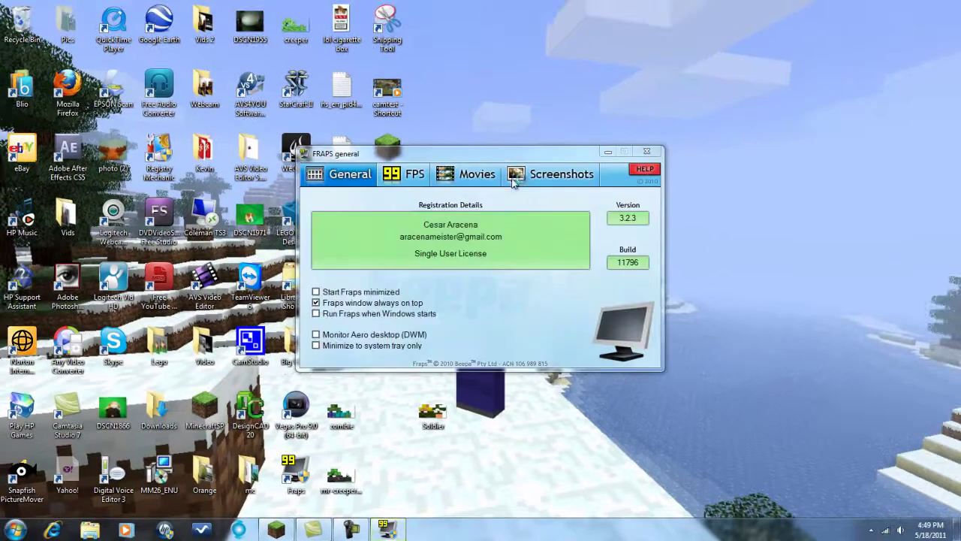
left_click_drag(481, 151, 631, 129)
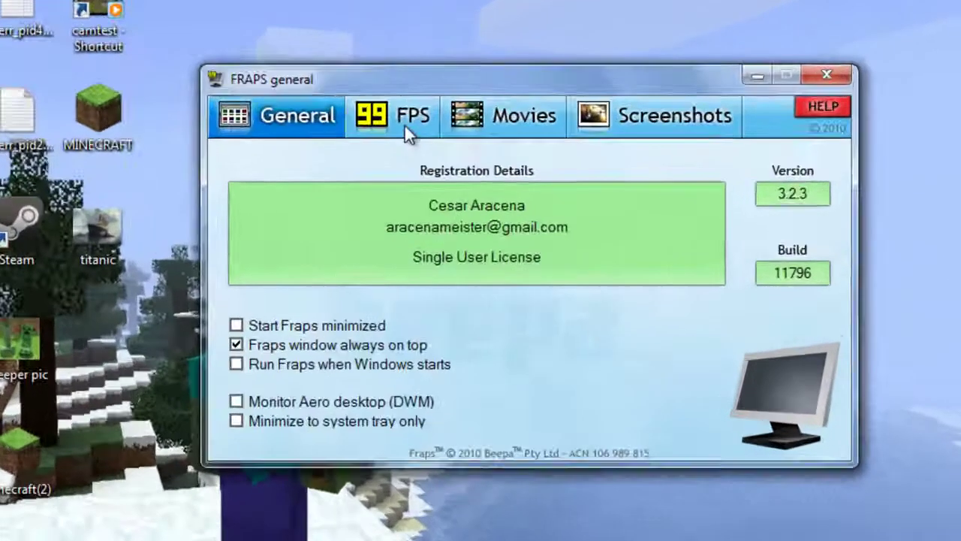
left_click(556, 154)
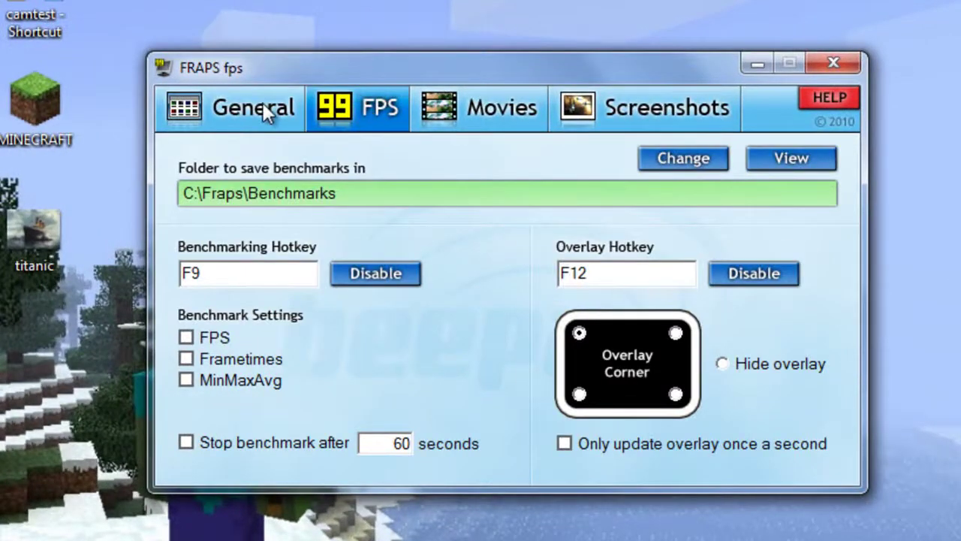
left_click(262, 104)
left_click(376, 104)
left_click_drag(564, 66, 524, 76)
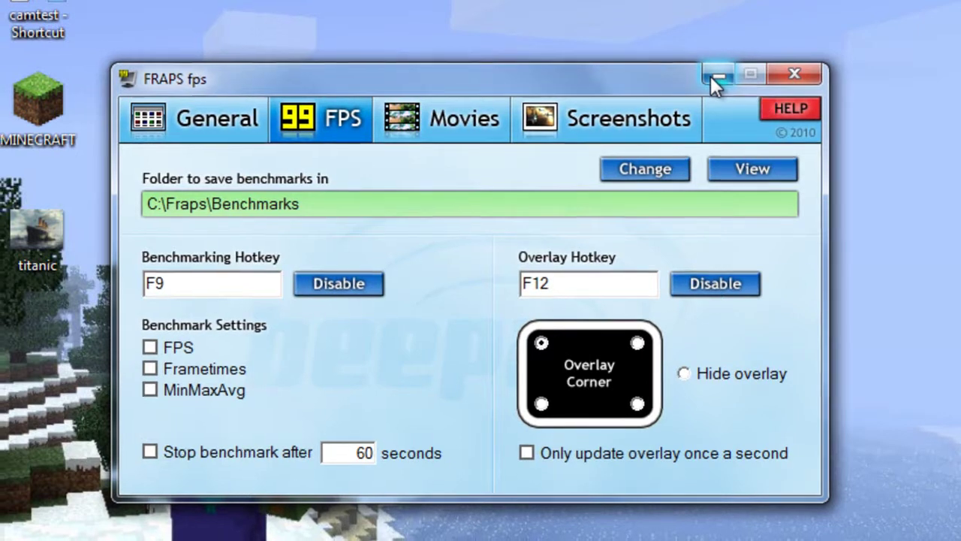
left_click(711, 75)
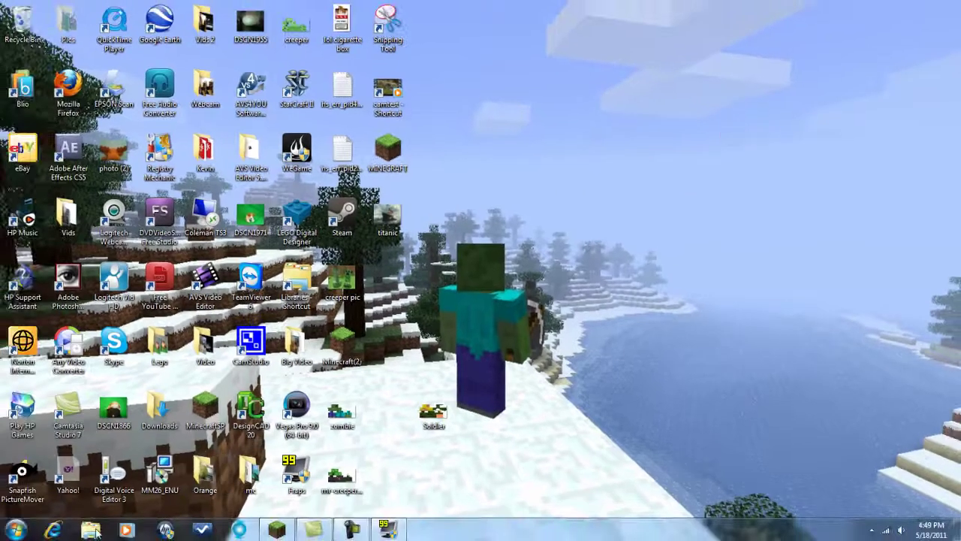
left_click(91, 530)
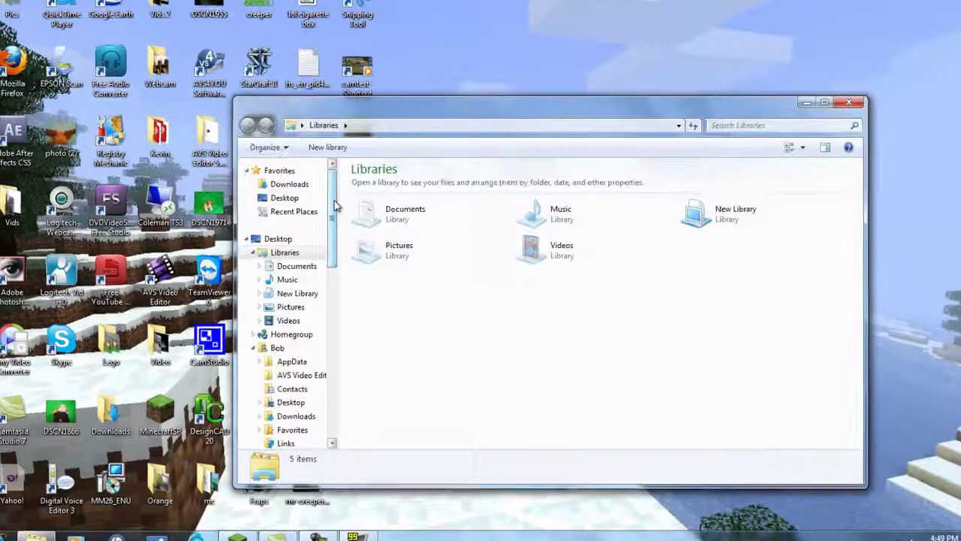
left_click_drag(336, 204, 333, 272)
left_click(189, 252)
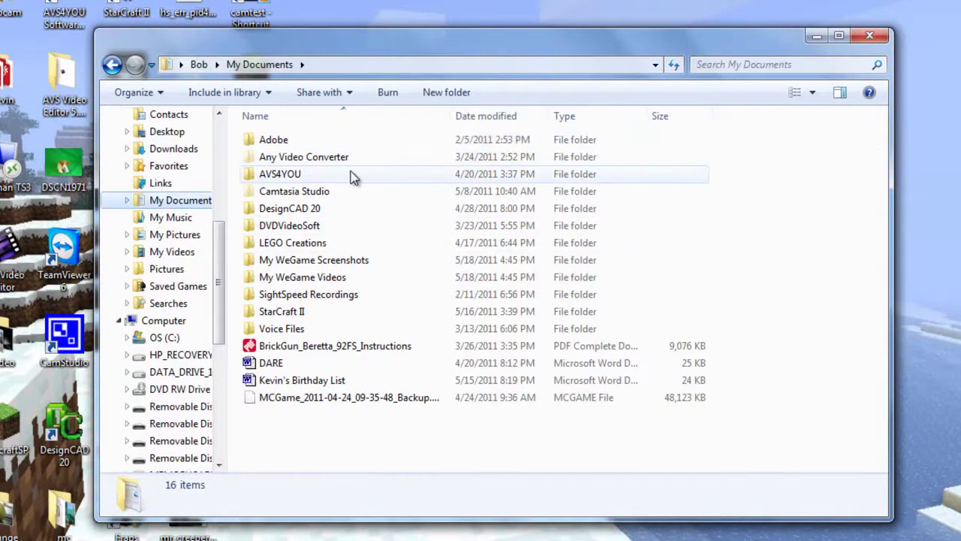
left_click(339, 280)
double_click(339, 279)
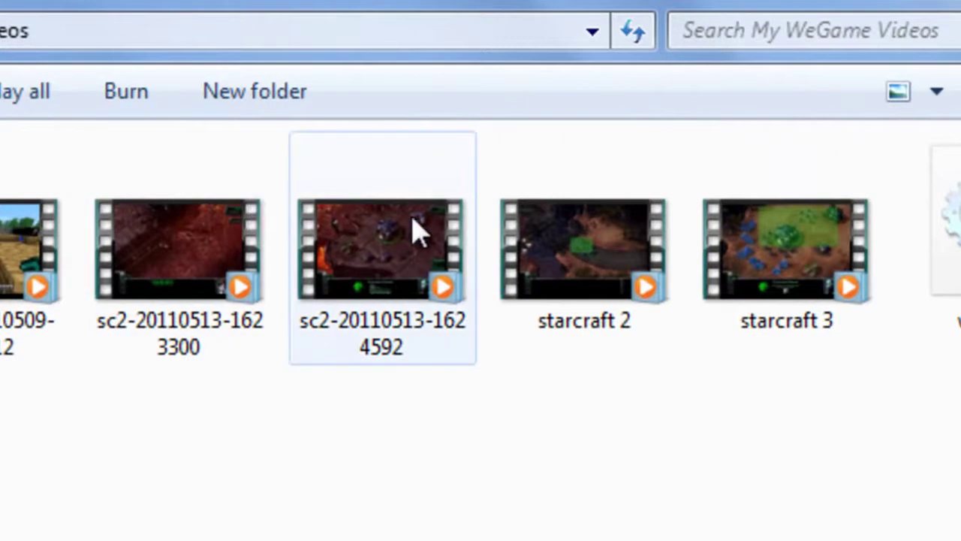
mouse_move(410, 235)
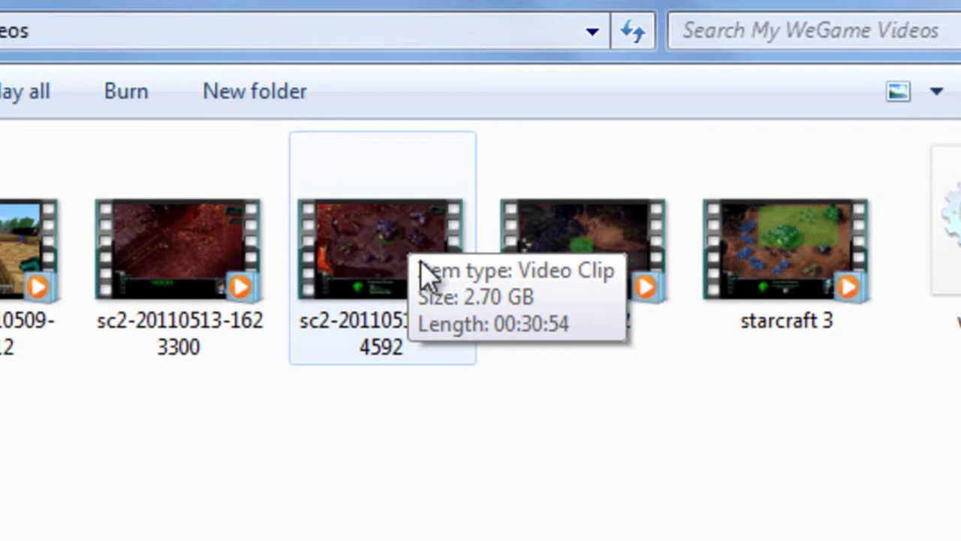
left_click(870, 6)
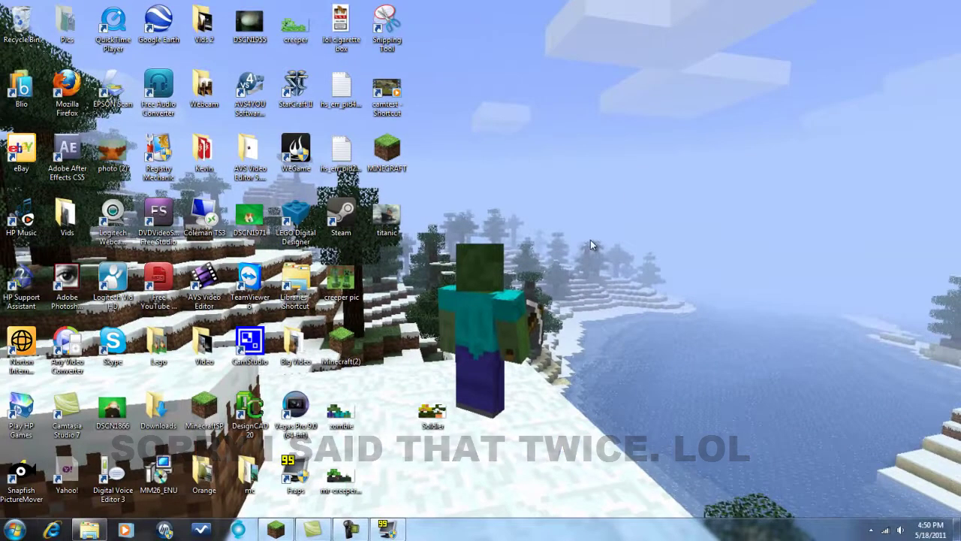
Step: Bring up Camtasia Studio and Fraps one after the other, minimizing each window again
left_click(312, 530)
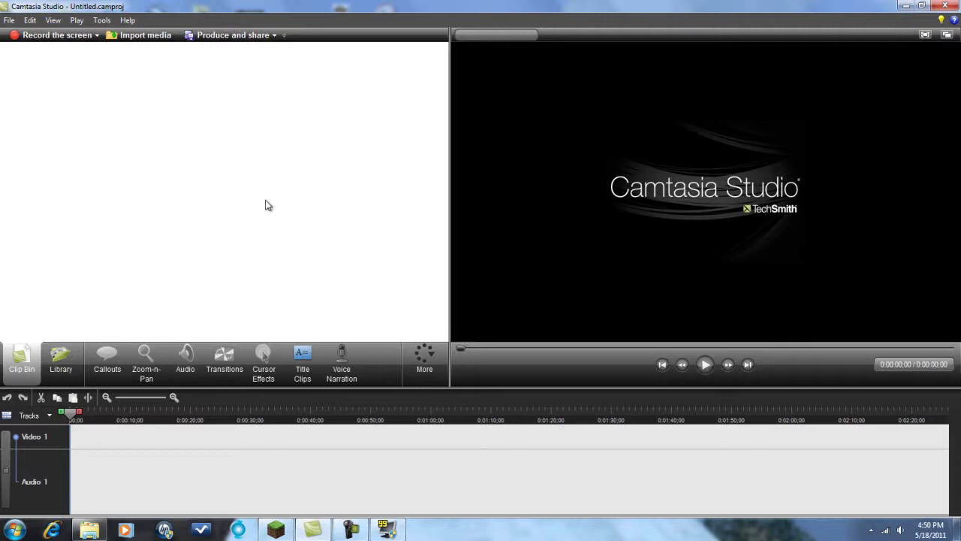
left_click(904, 7)
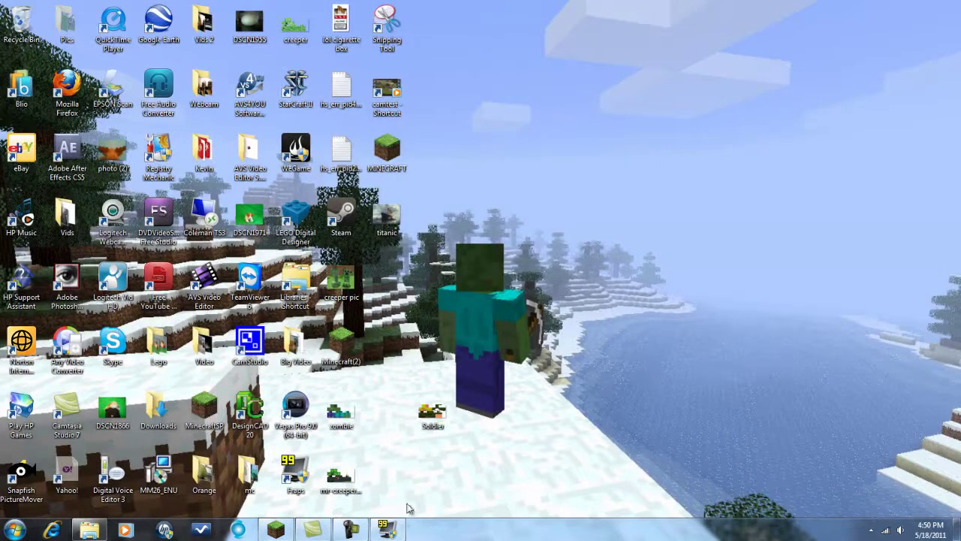
left_click(395, 530)
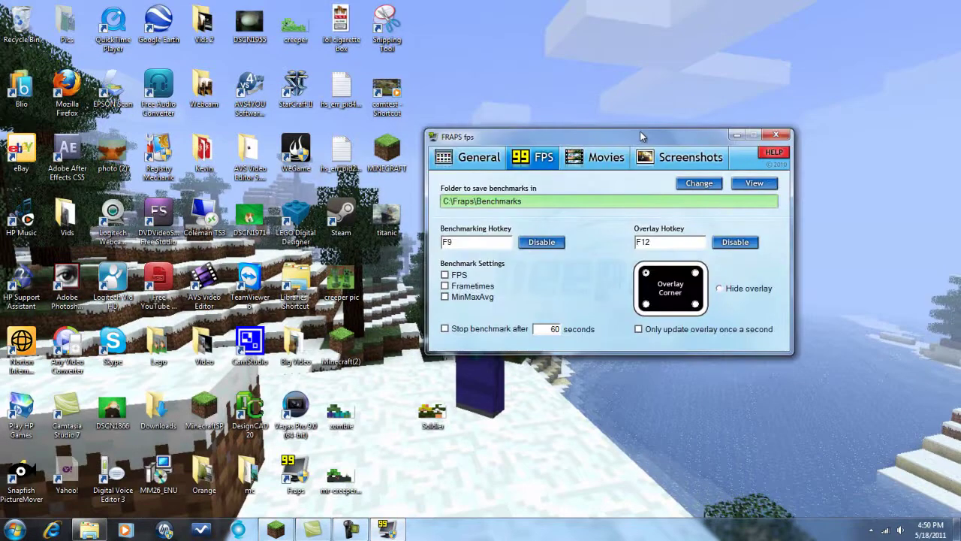
left_click(737, 136)
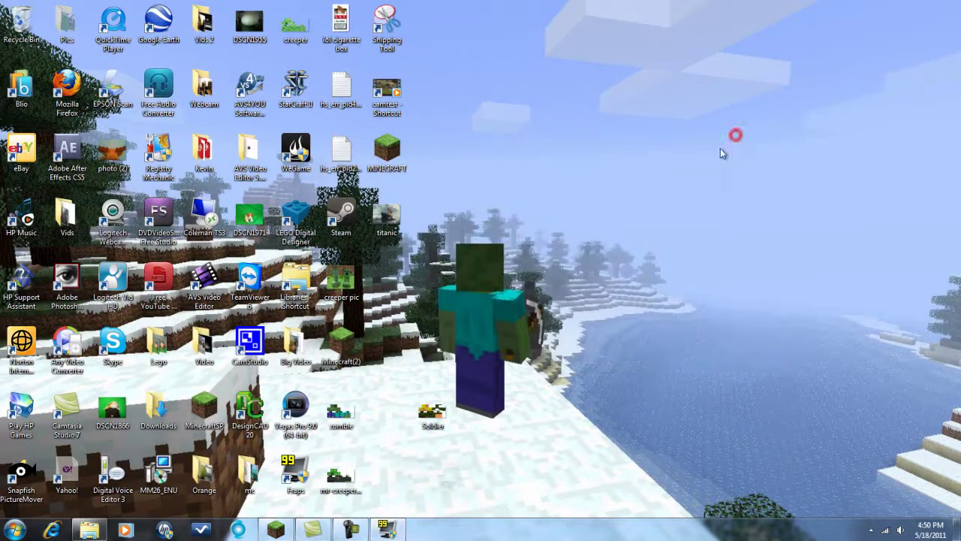
Step: Reopen WeGame from the background programs, revisit its home, videos and games pages, and close the window
left_click(870, 530)
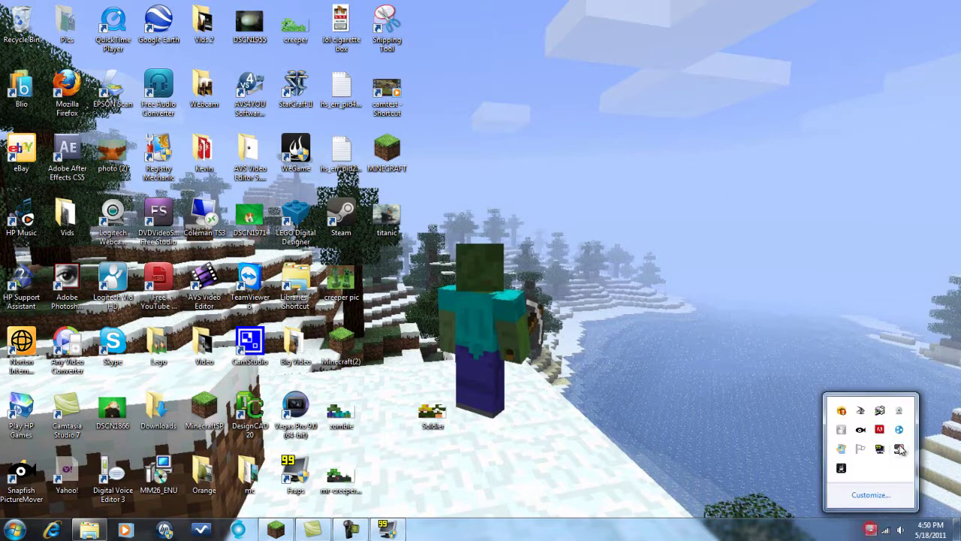
right_click(878, 448)
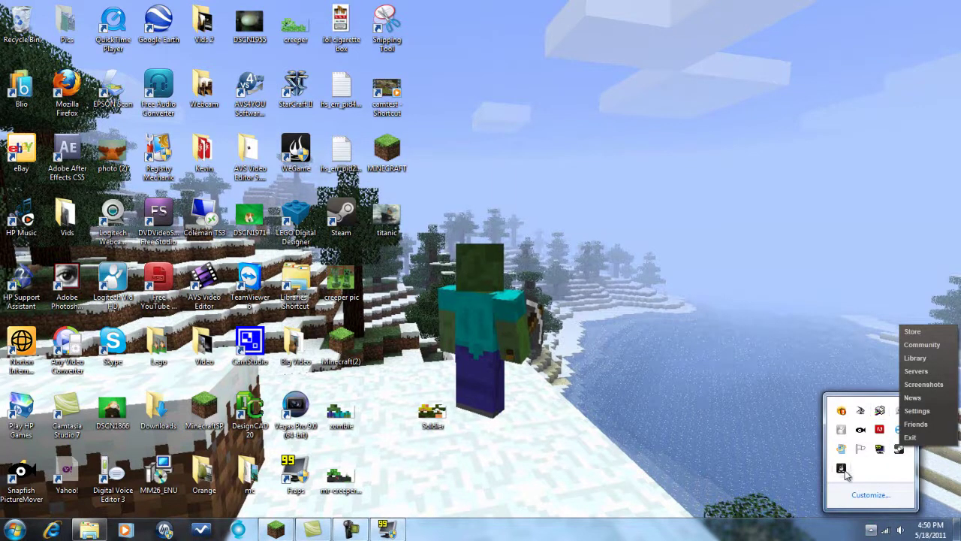
left_click(842, 468)
left_click(505, 78)
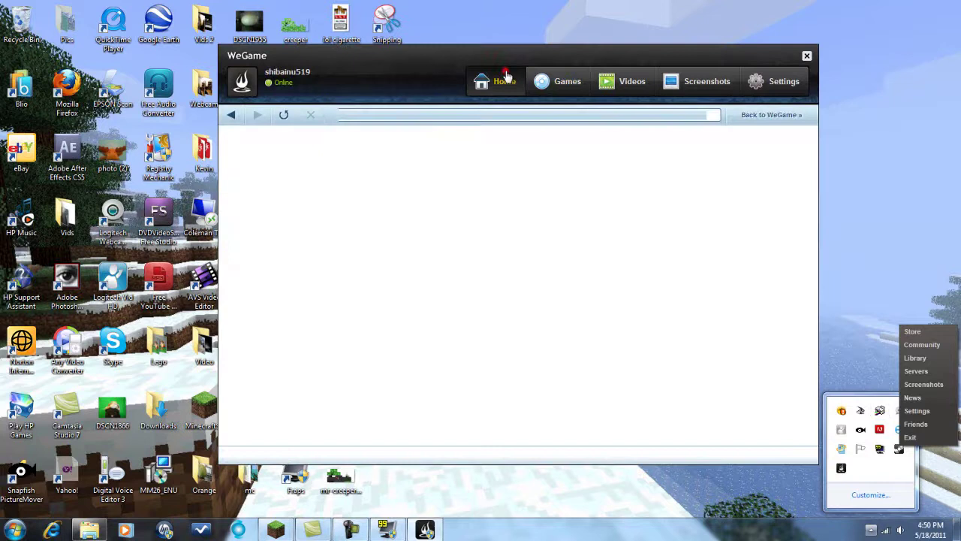
left_click(626, 86)
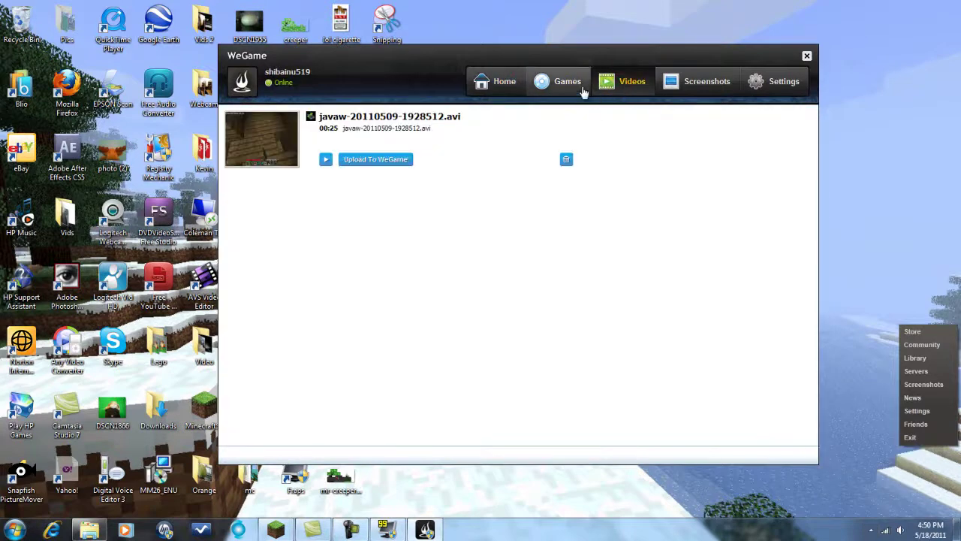
left_click(583, 91)
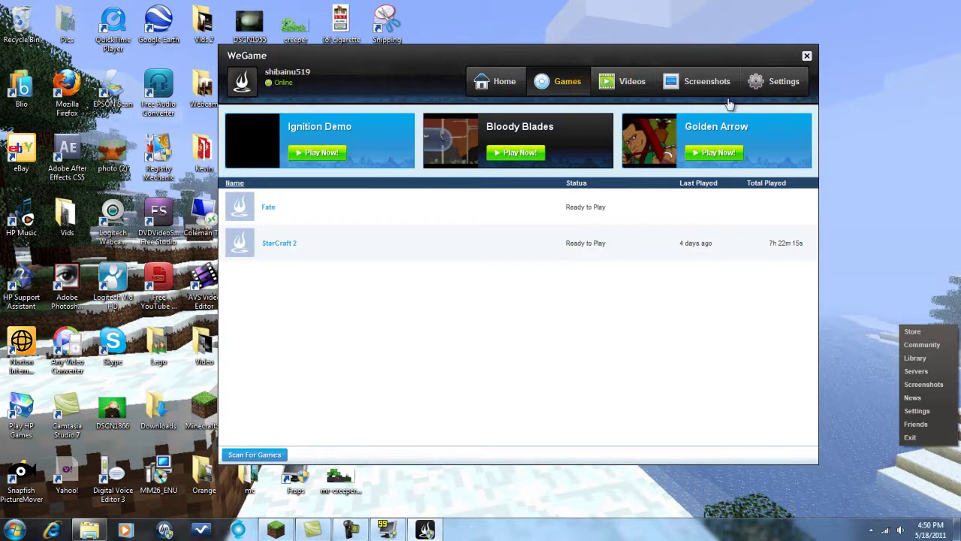
left_click(807, 55)
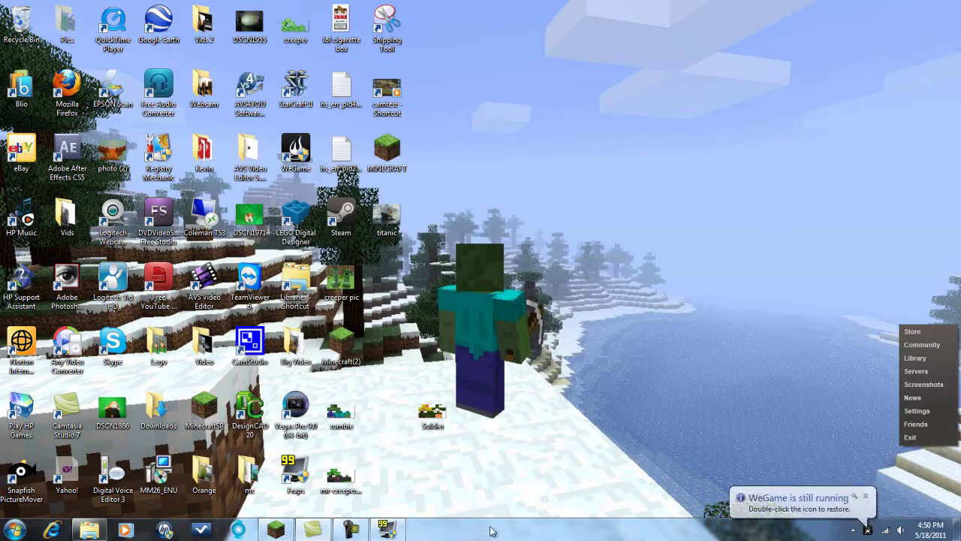